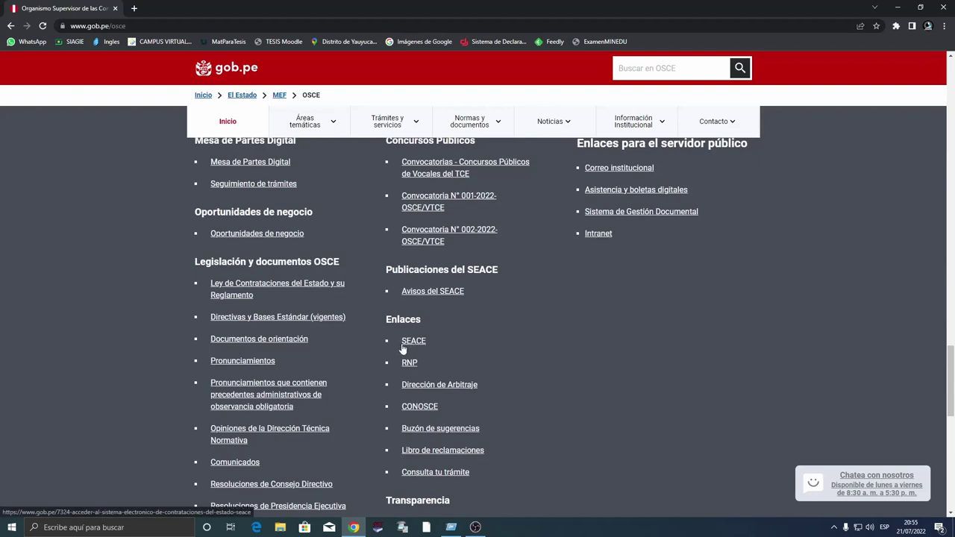
- Open the public SEACE search for selection procedures through SEACE's Buscadores públicos and Buscador de procedimientos de selección
left_click(416, 345)
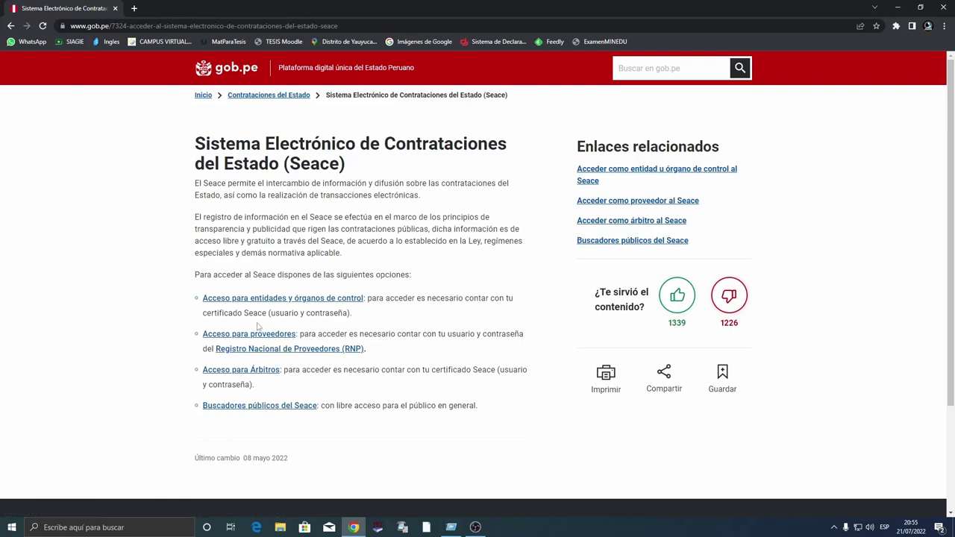
left_click(285, 410)
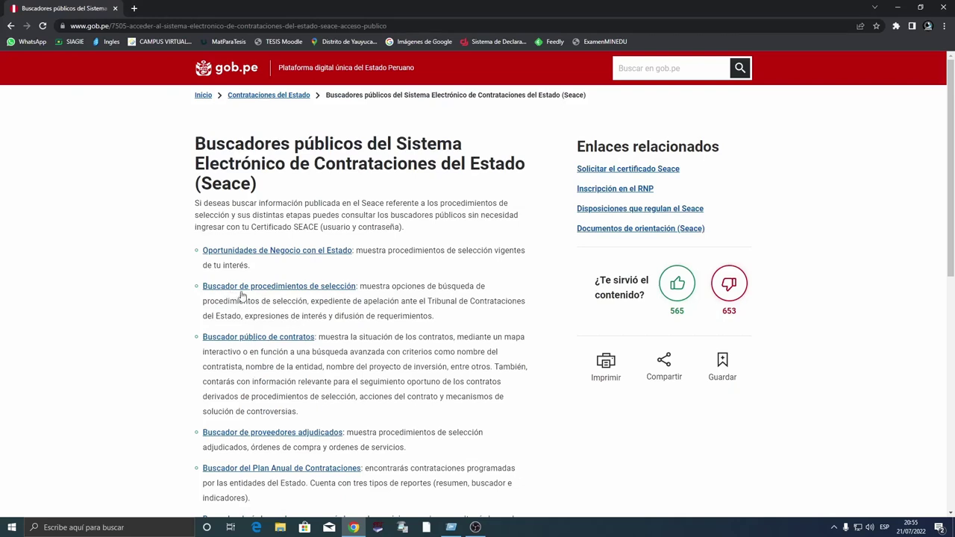
left_click(302, 289)
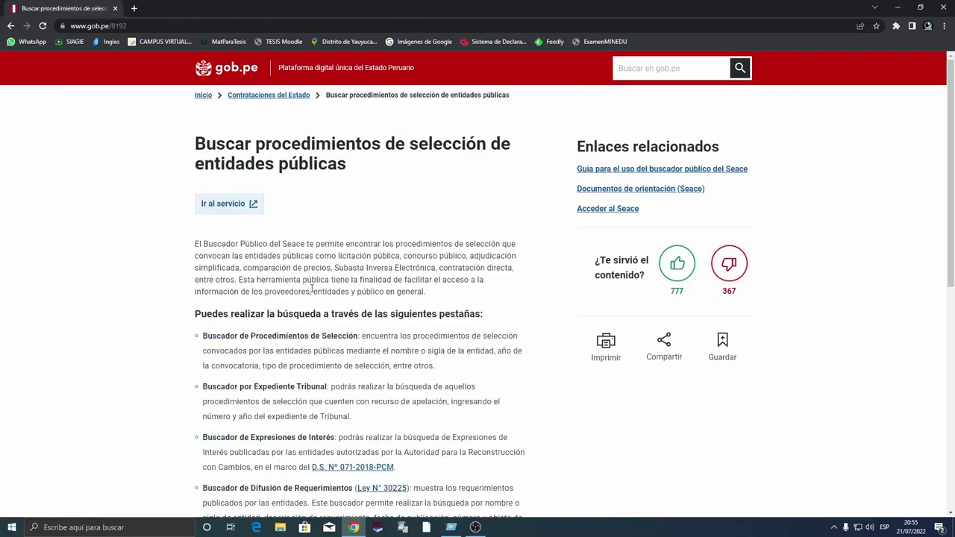
scroll(329, 314, "down", 3)
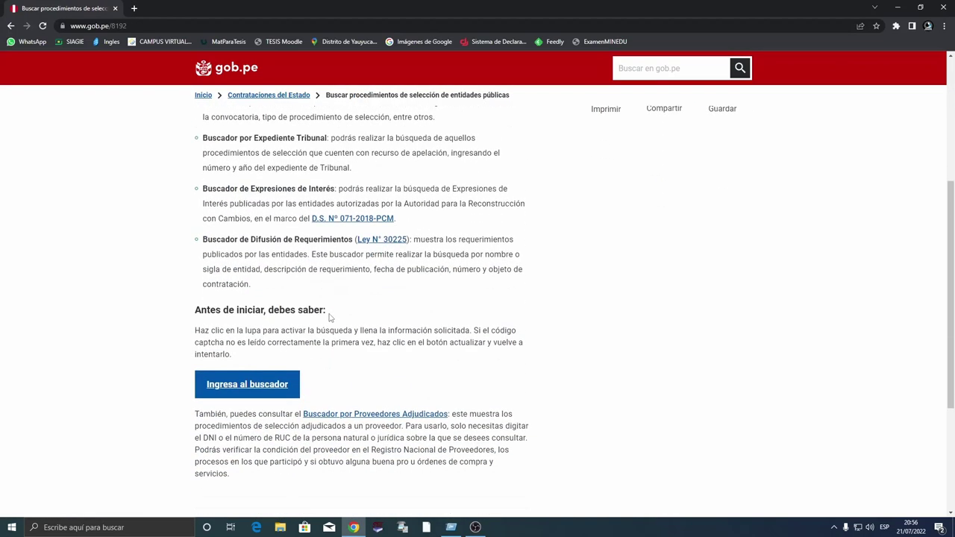
scroll(329, 315, "down", 1)
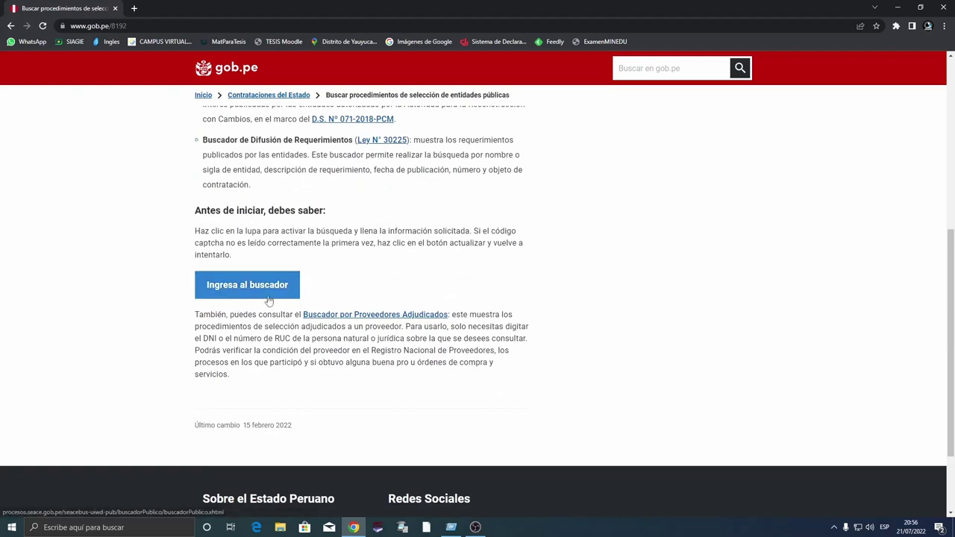
left_click(235, 289)
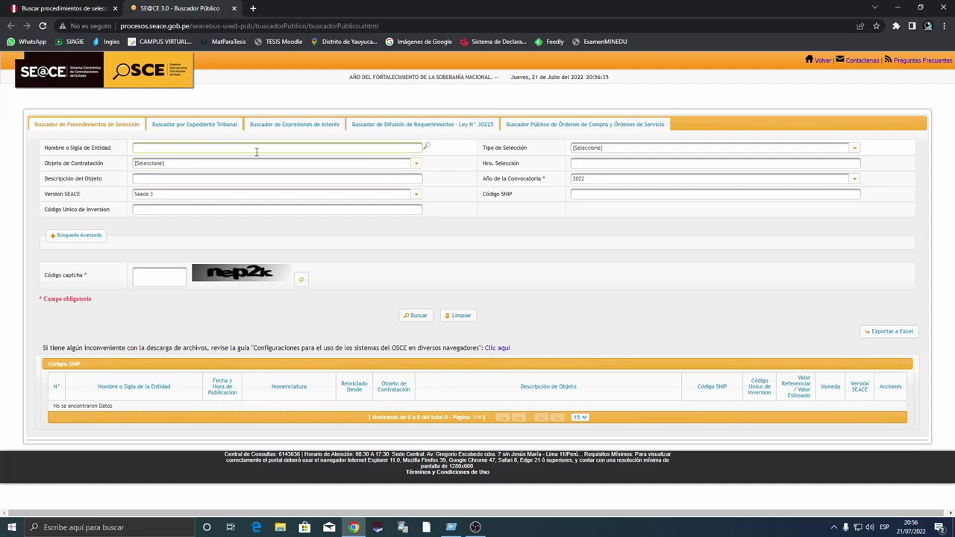
- Look up the entity by the name "yauyucan" and select MUNICIPALIDAD DISTRITAL DE YAUYUCAN for the search
left_click(428, 151)
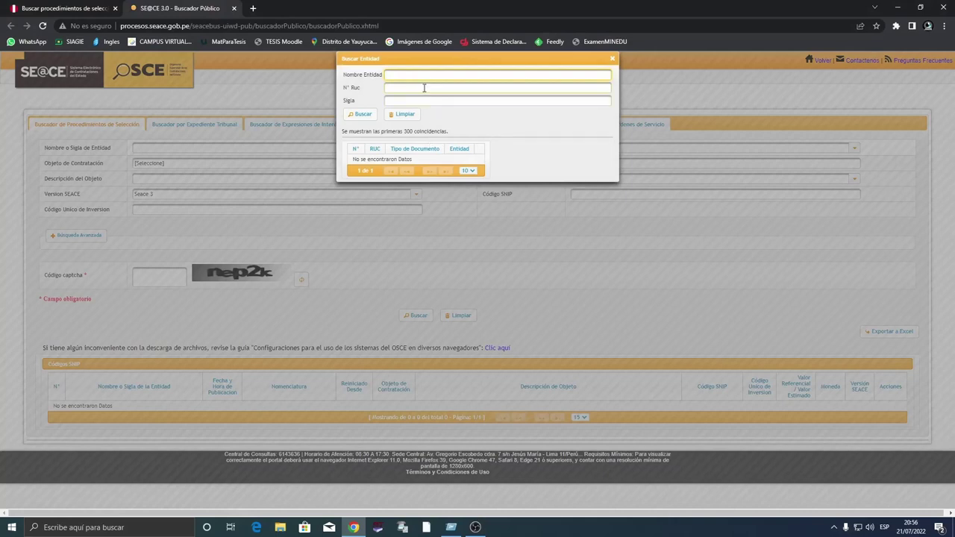
type("yauyucan")
left_click(362, 117)
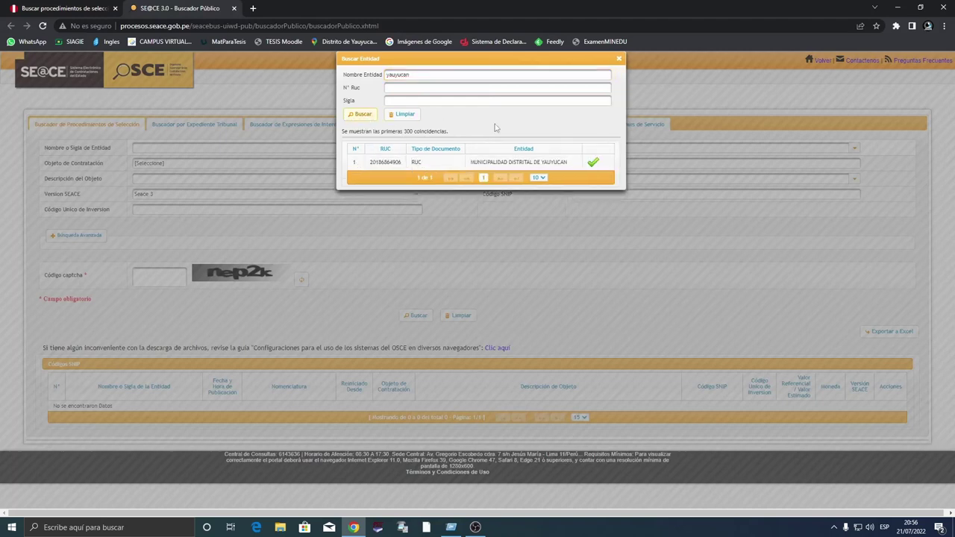
left_click(527, 163)
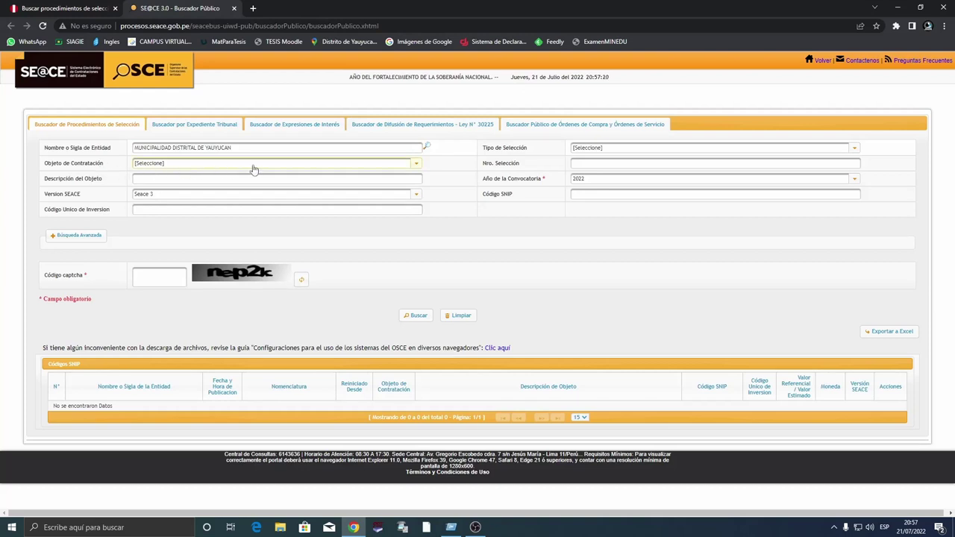
- Set the contracting object to Obra and the year of the call to 2021
left_click(417, 165)
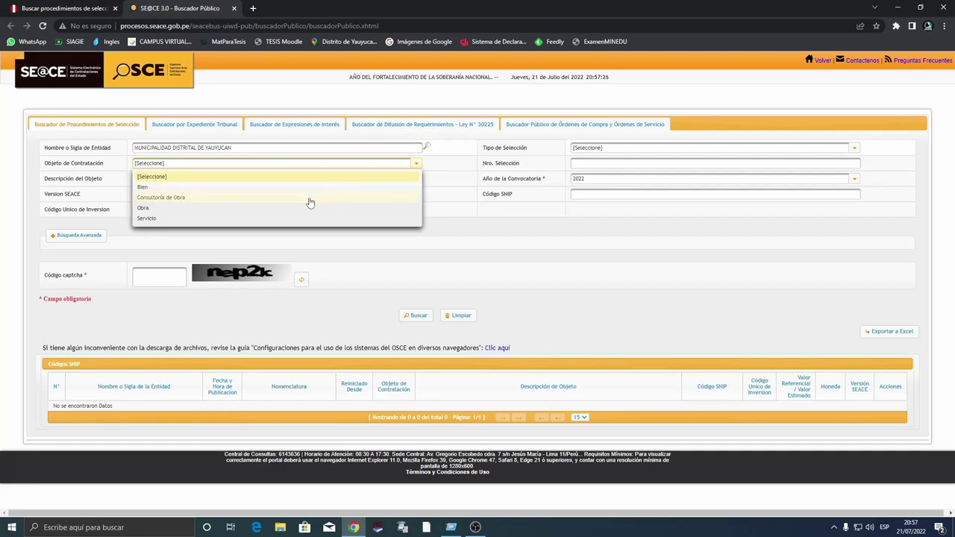
left_click(168, 211)
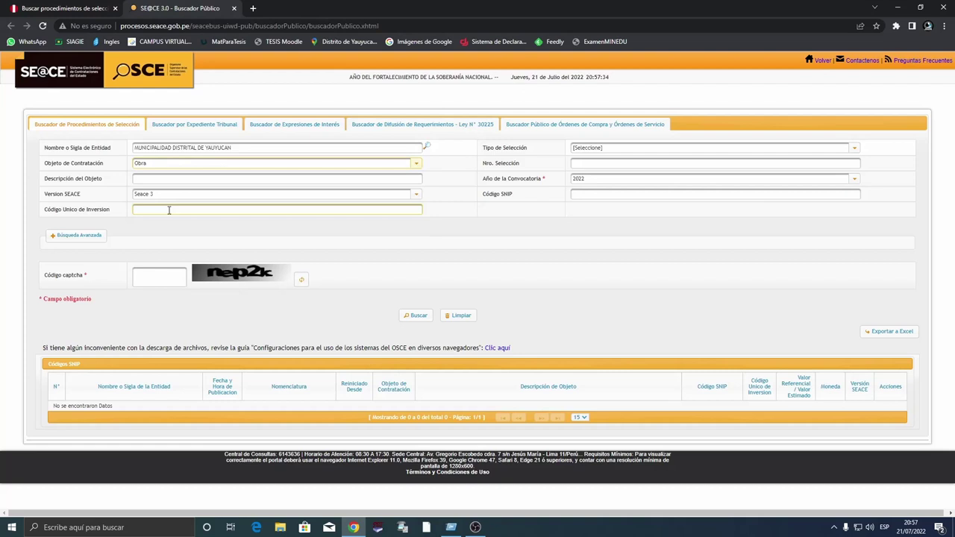
left_click(853, 184)
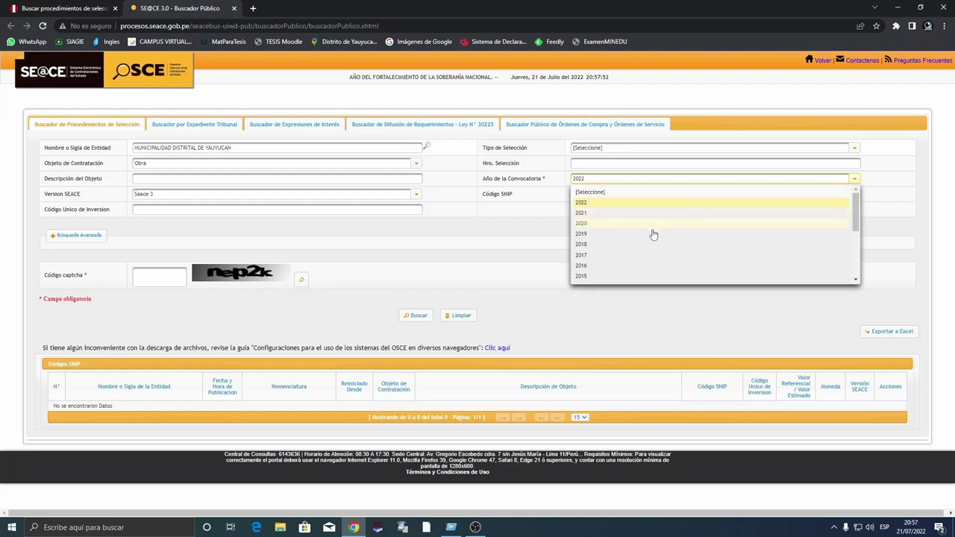
left_click(614, 217)
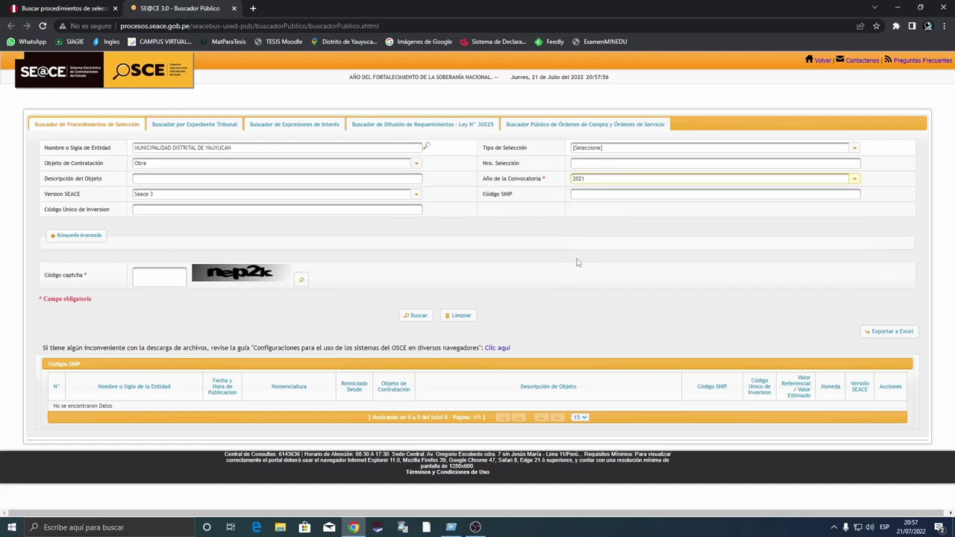
- Enter the captcha code and run the search for selection procedures
left_click(146, 276)
type("nep2k")
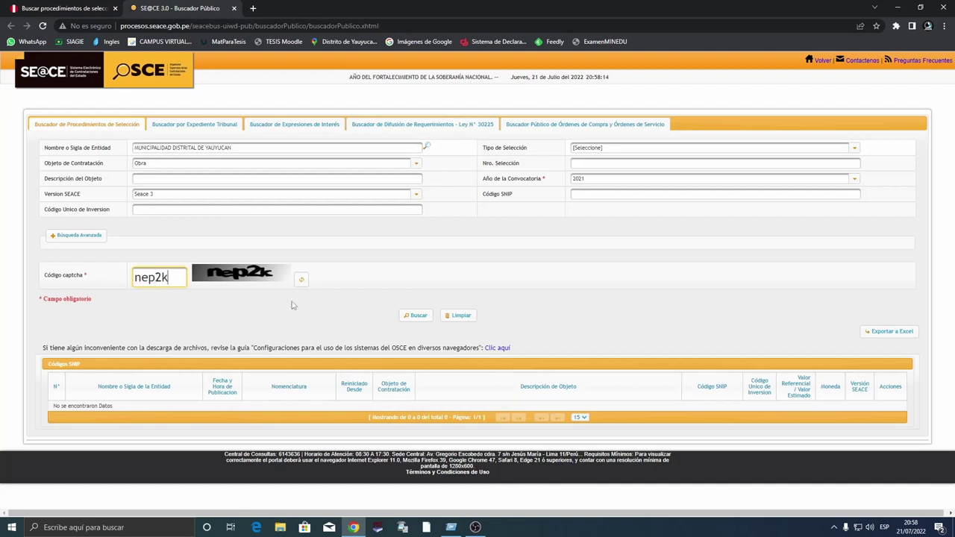
left_click(426, 324)
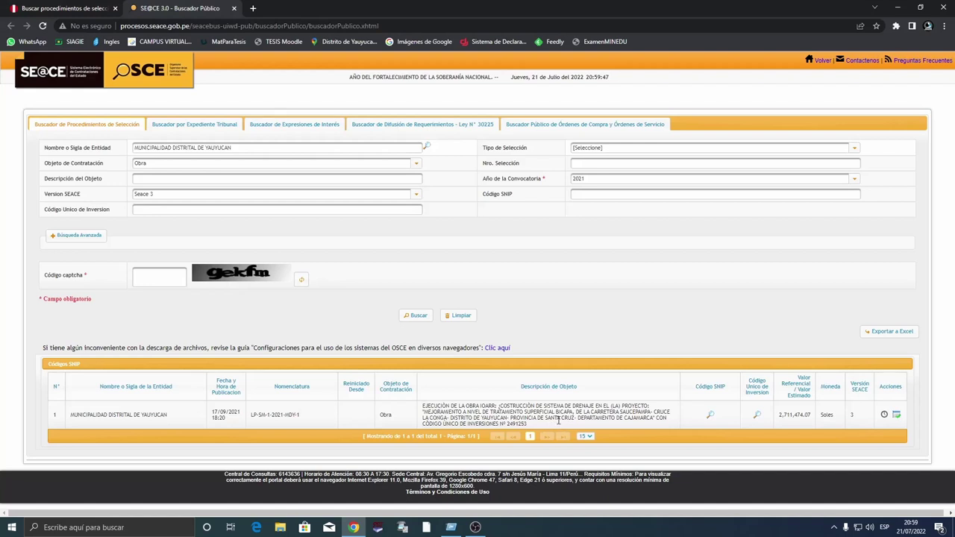
- Check the SNIP codes of the listed works procedure and open its selection record
left_click(710, 416)
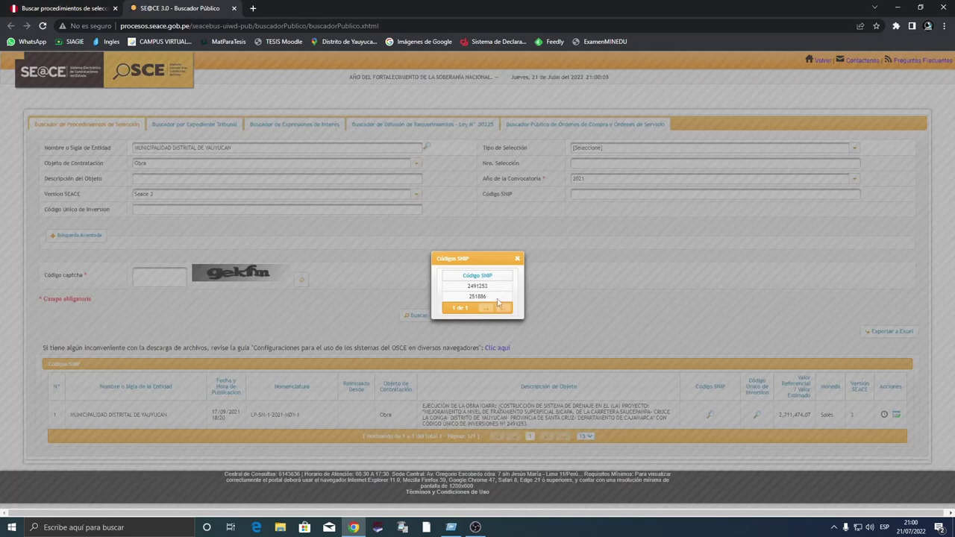
left_click(531, 272)
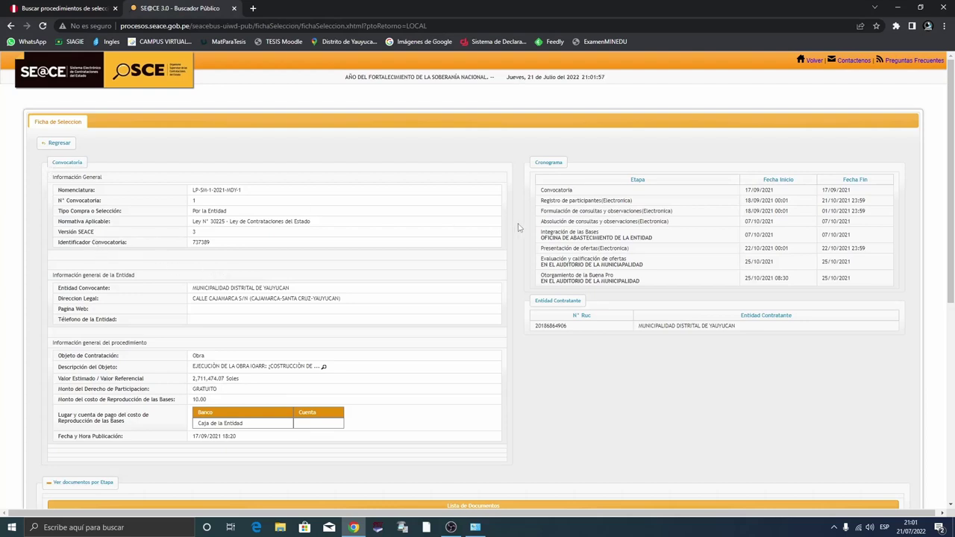
- Open the Expediente Técnico de Obra from the options of the procedure's selection record
scroll(341, 330, "down", 3)
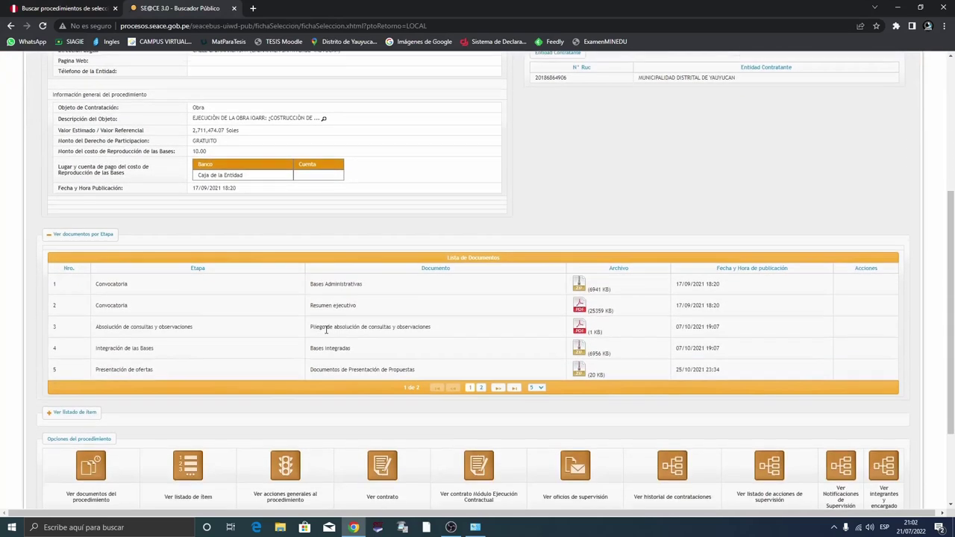
scroll(325, 329, "down", 2)
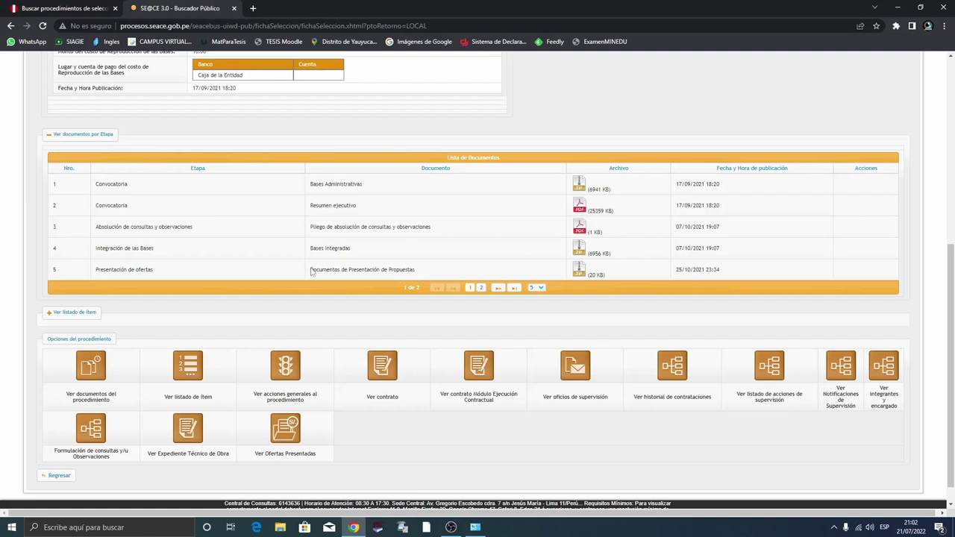
scroll(207, 291, "down", 1)
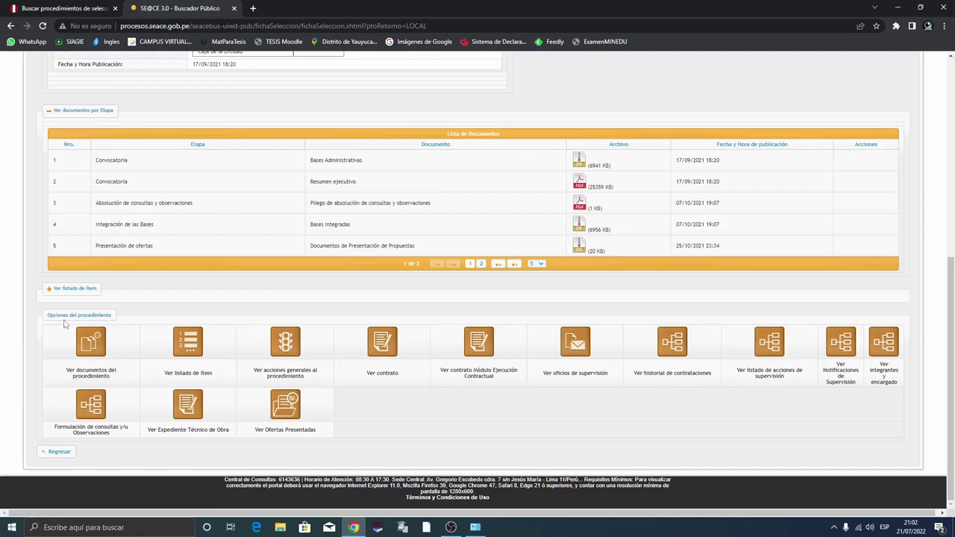
left_click(193, 431)
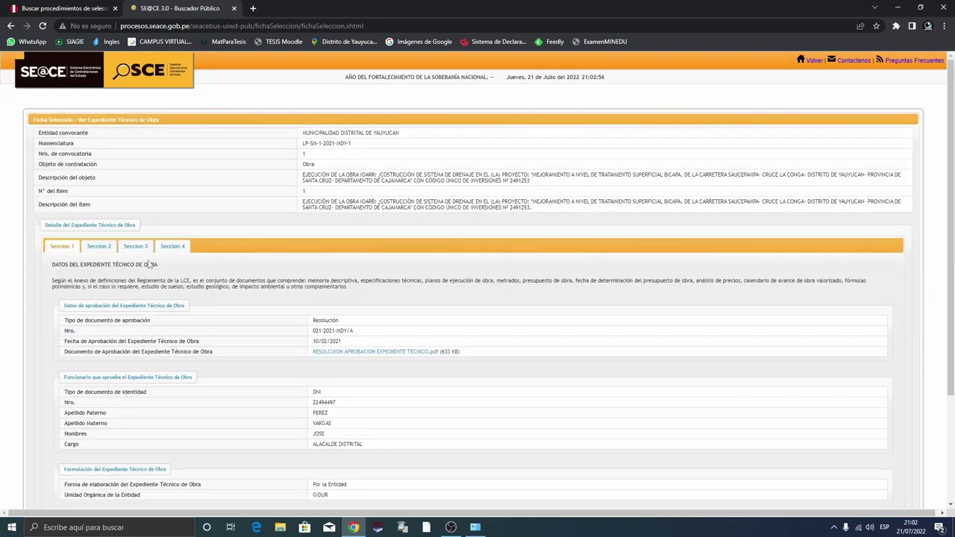
- Review the approval, approving official, formulation and execution period data in Seccion 1 of the technical file
scroll(220, 282, "down", 2)
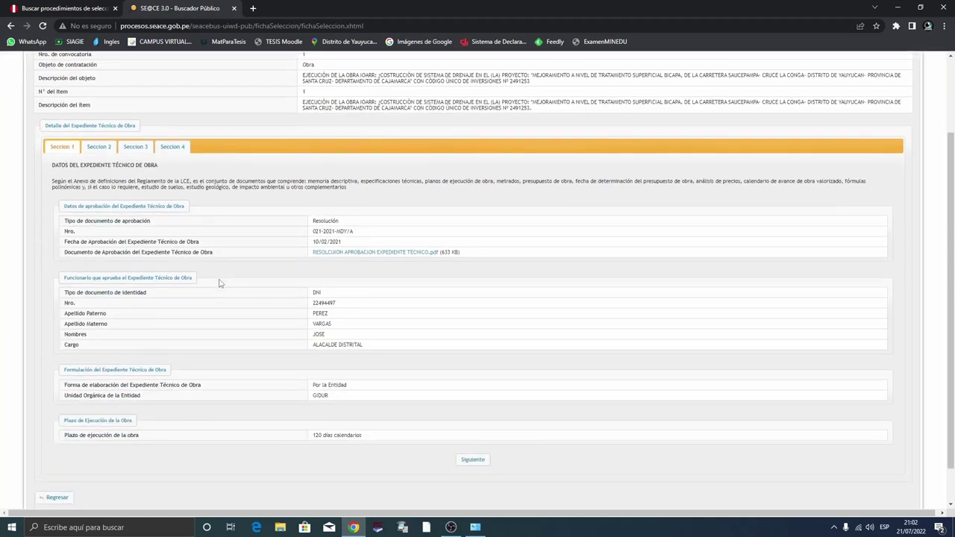
scroll(220, 282, "up", 1)
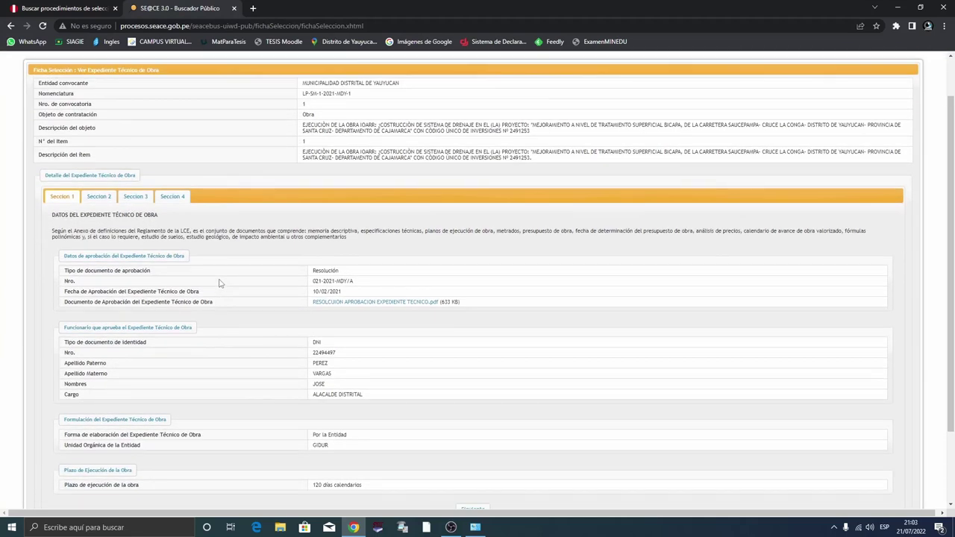
scroll(261, 277, "down", 1)
scroll(261, 277, "up", 1)
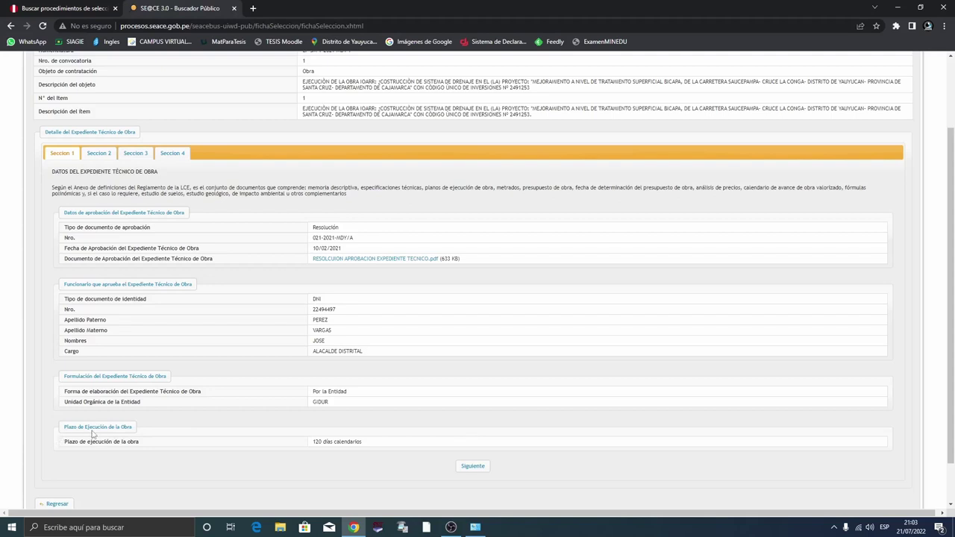
scroll(121, 437, "down", 1)
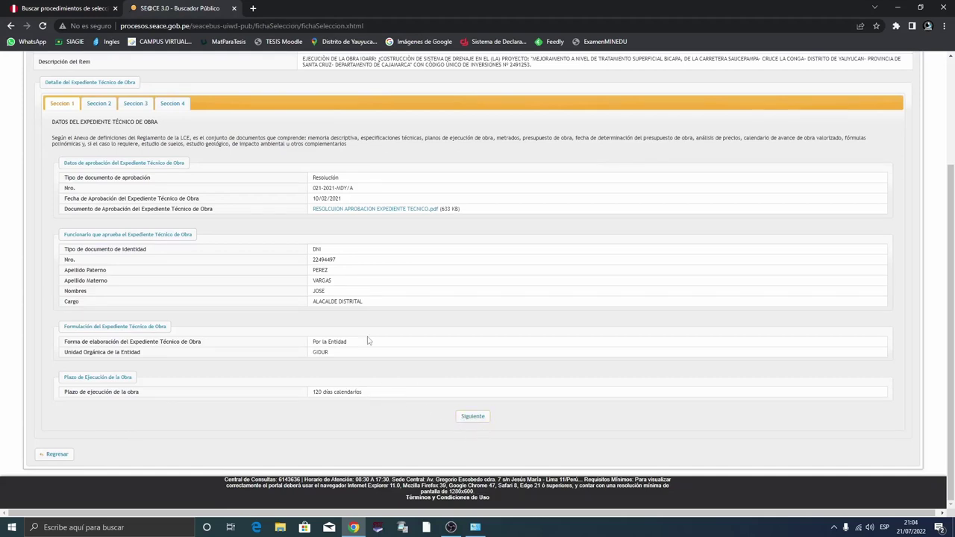
- Look over the documents in Seccion 2 and download PRESUPUESTO PDF.rar from the Presupuesto de Obra in Seccion 3
left_click(104, 109)
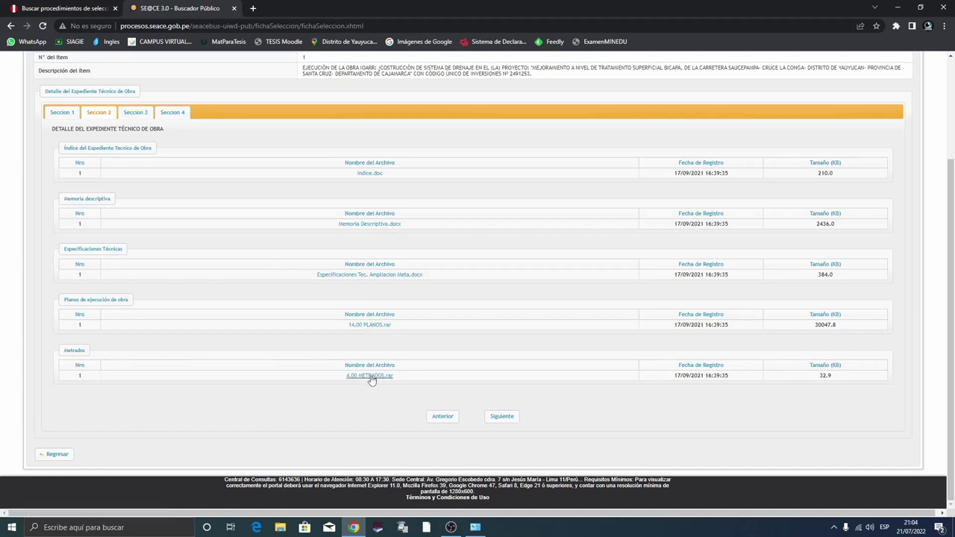
left_click(139, 116)
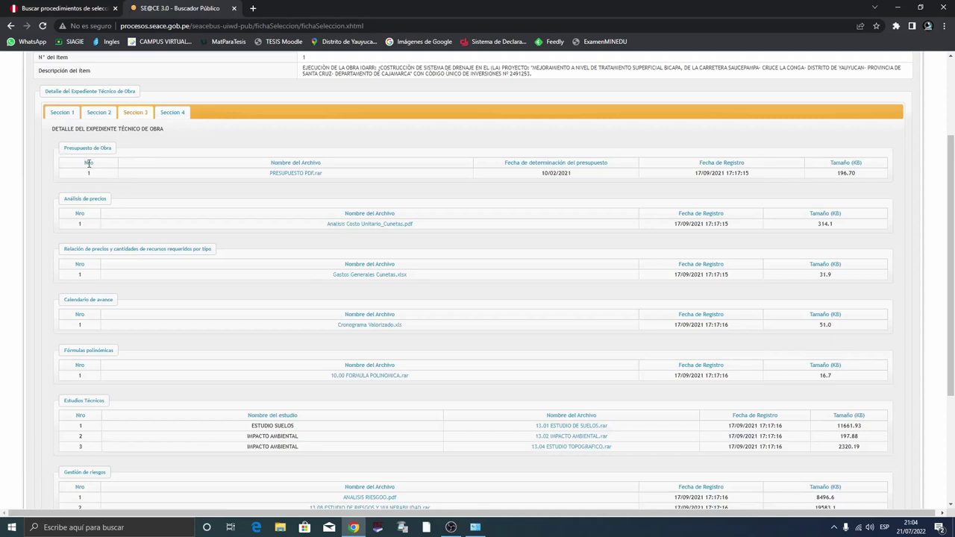
left_click(309, 175)
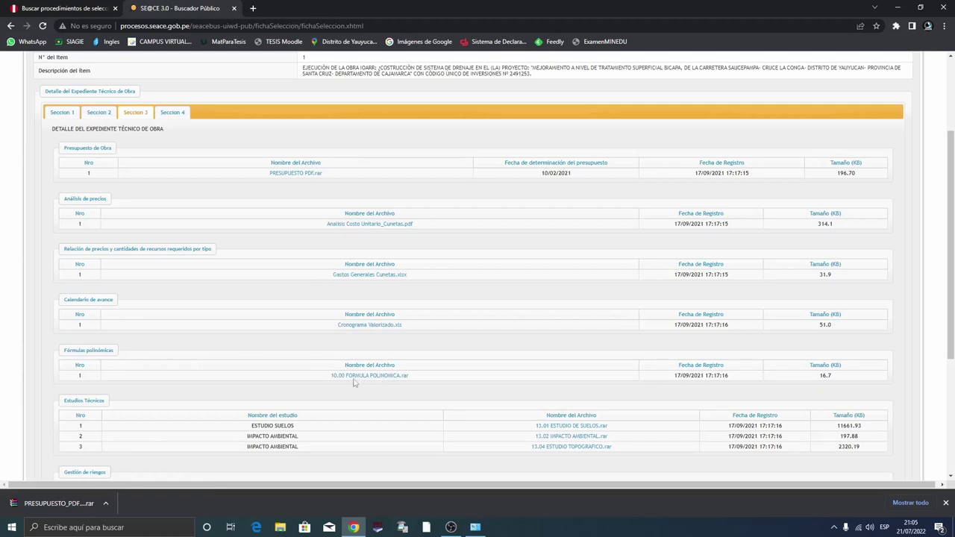
- Look through the remaining Seccion 3 files and download FHA_MVCS_RM249_Perfil_profesional_4.pdf from Seccion 4
scroll(113, 365, "down", 1)
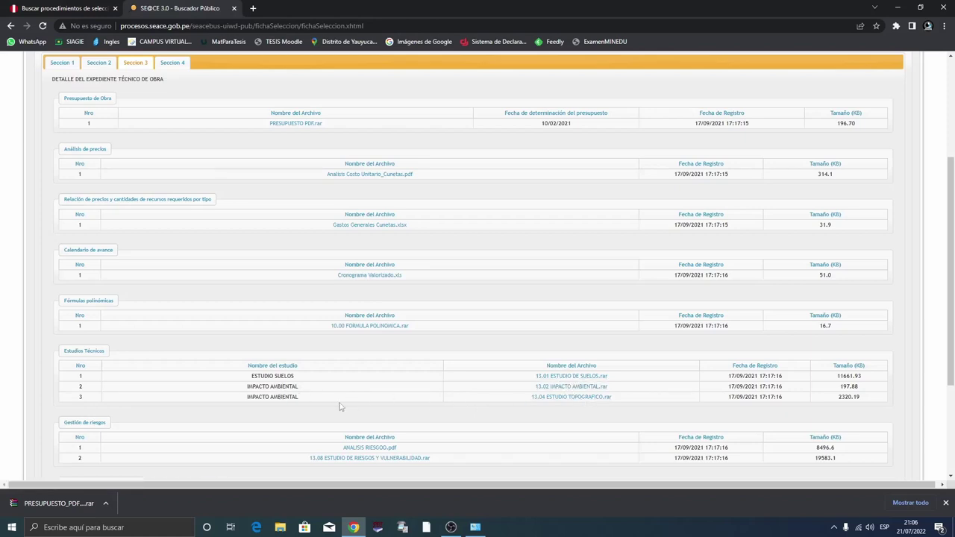
scroll(535, 403, "down", 3)
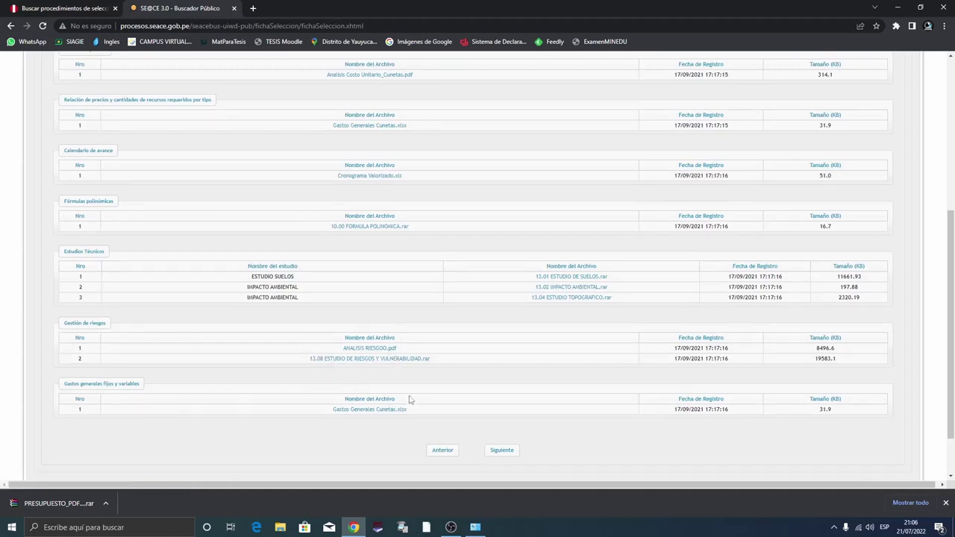
scroll(385, 406, "up", 4)
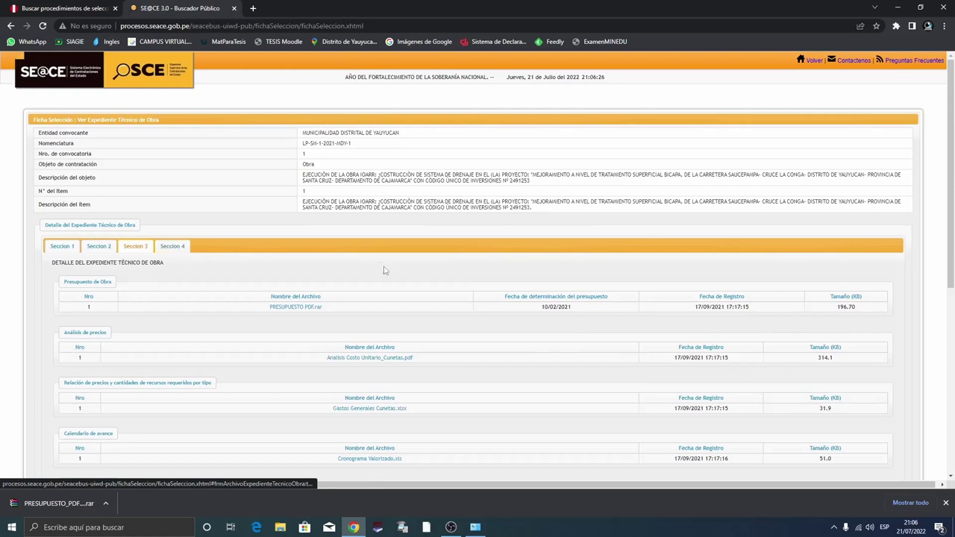
scroll(480, 321, "down", 2)
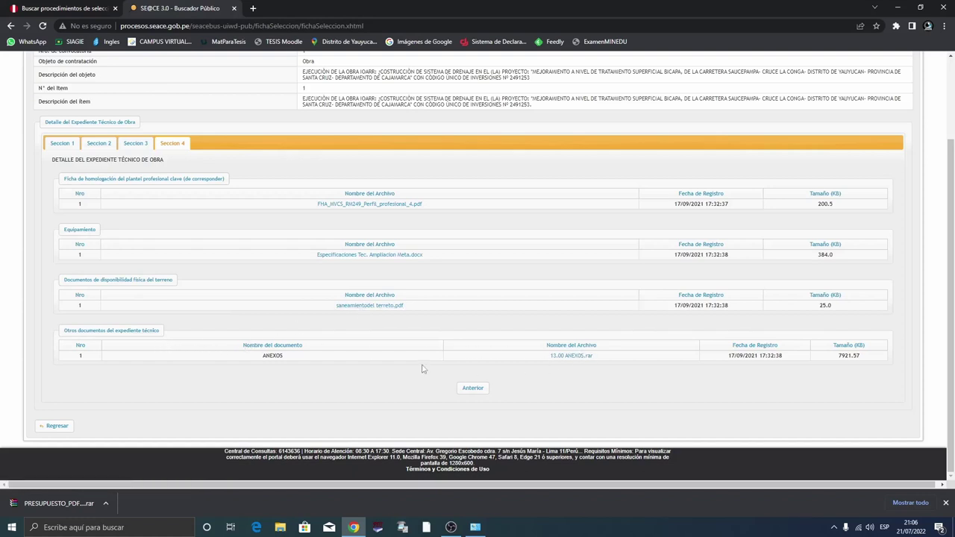
scroll(458, 302, "up", 1)
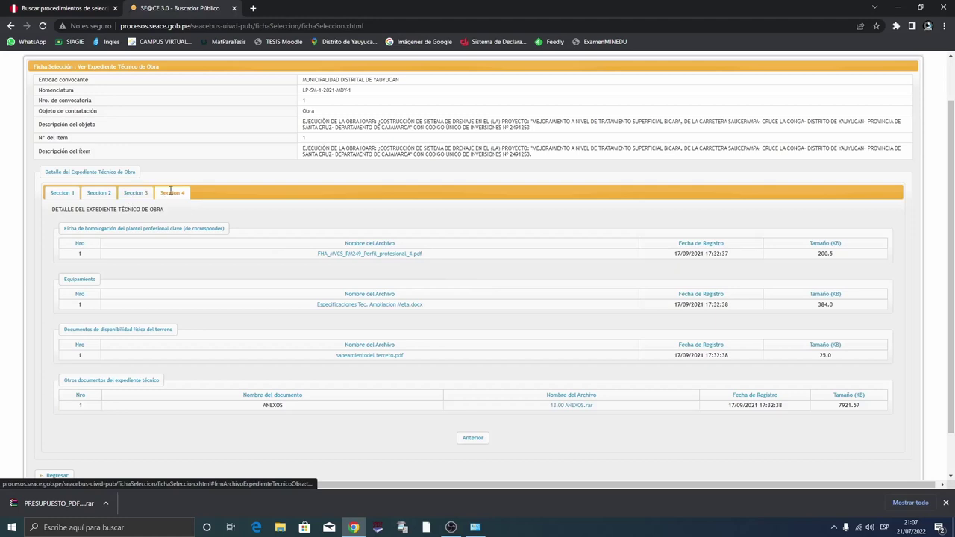
left_click(400, 257)
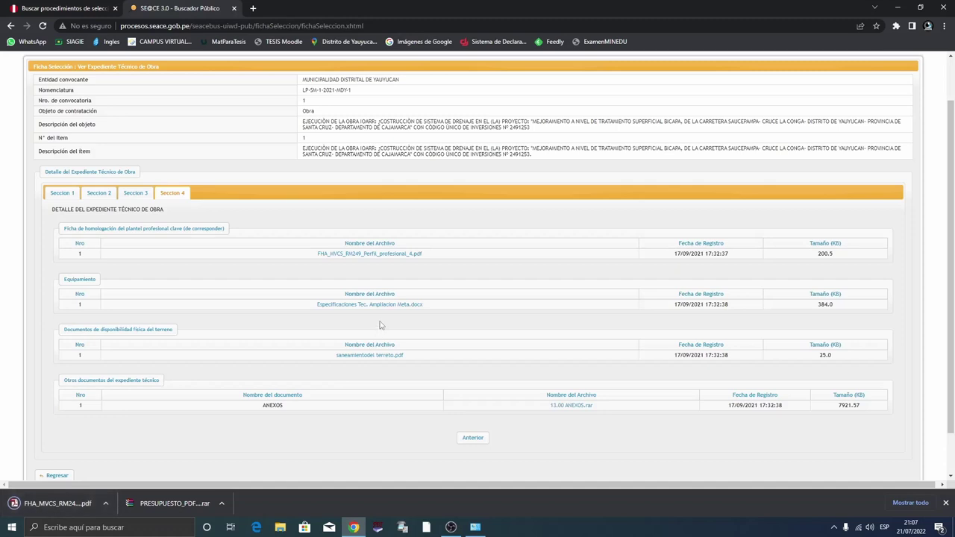
scroll(380, 325, "up", 2)
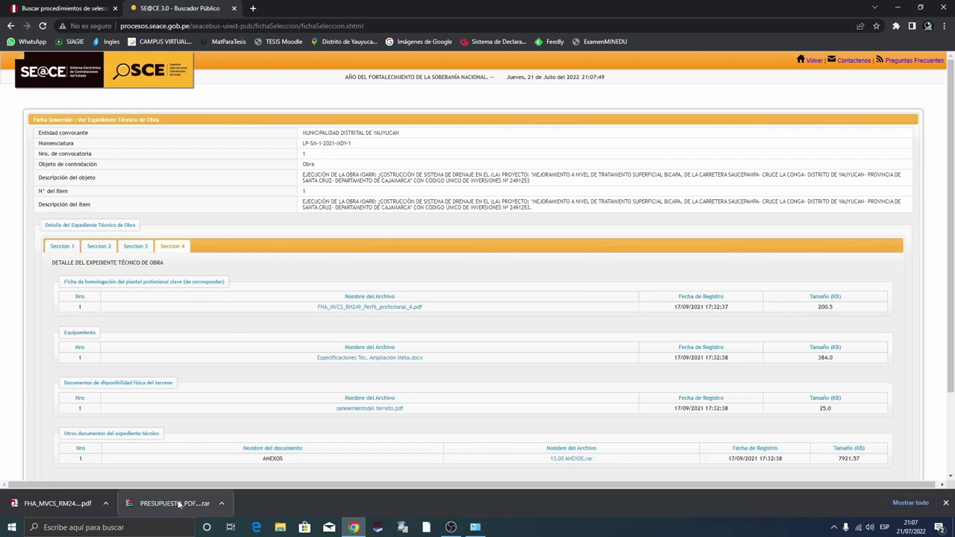
- Extract the downloaded PRESUPUESTO_PDF archive into its own folder within Downloads and open the PRESUPUESTO PDF subfolder
left_click(221, 505)
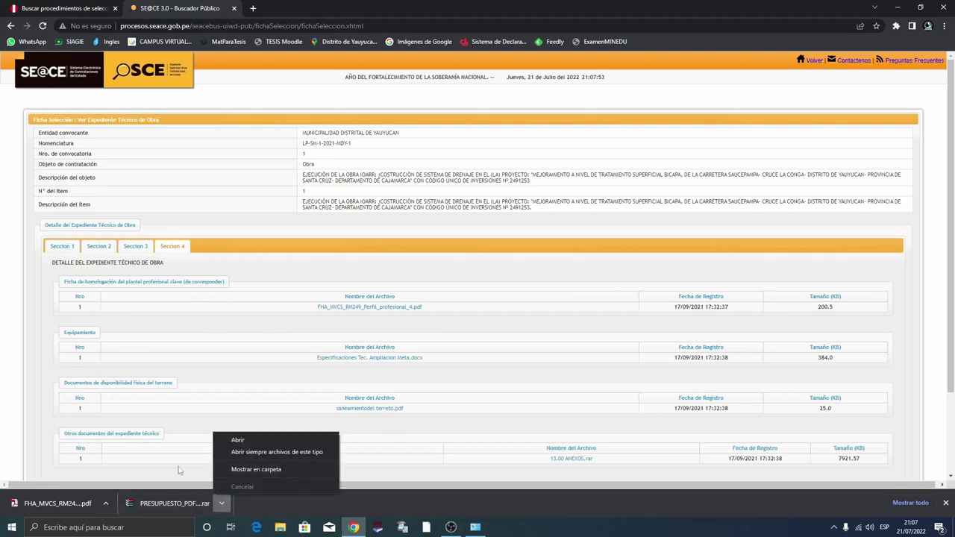
left_click(294, 472)
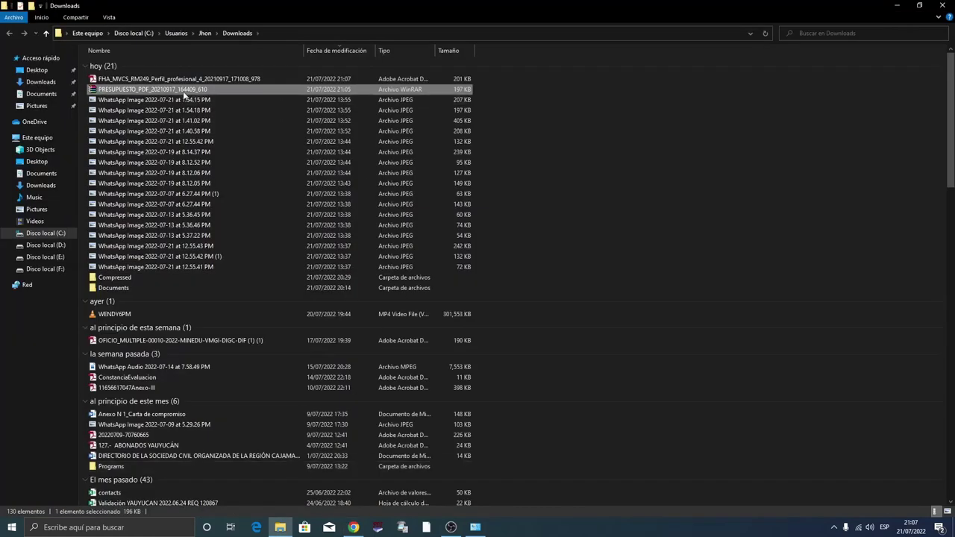
right_click(180, 90)
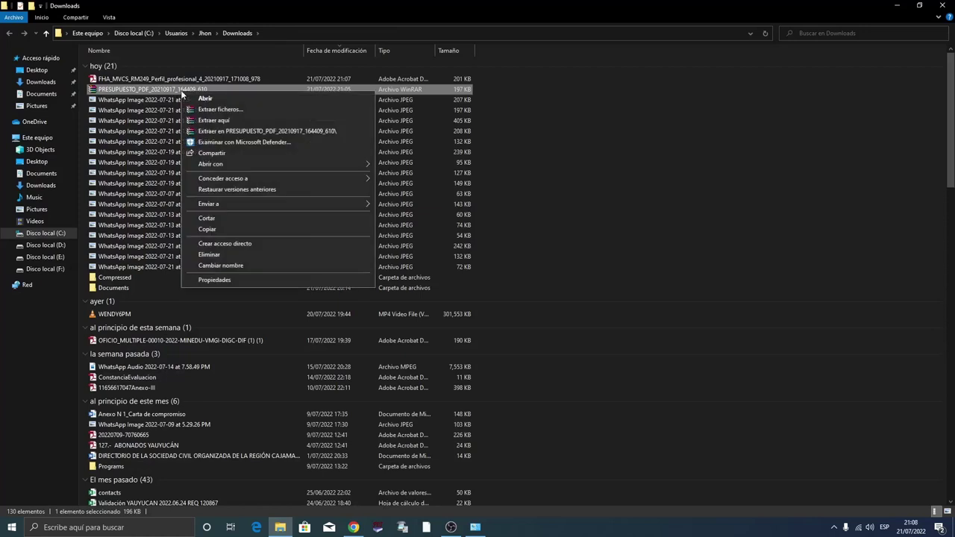
left_click(228, 133)
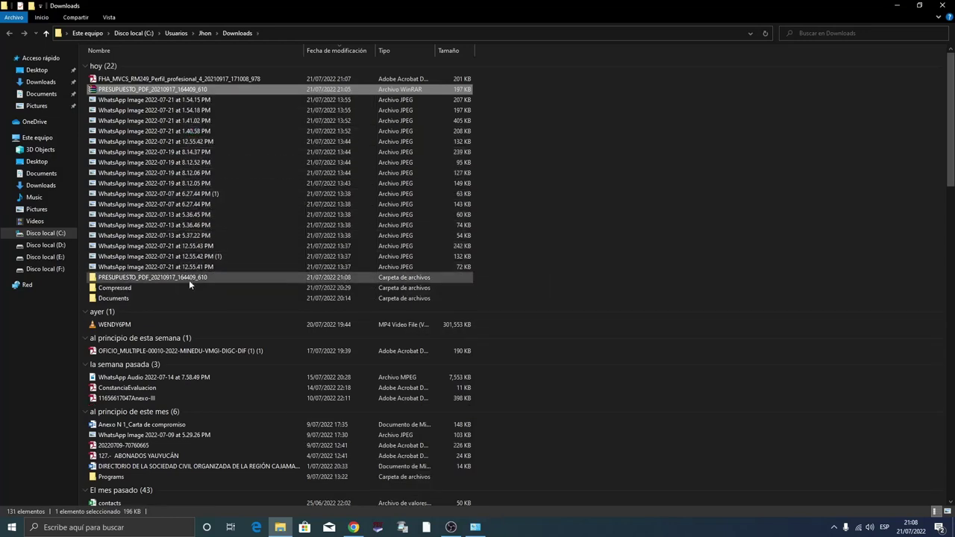
double_click(135, 279)
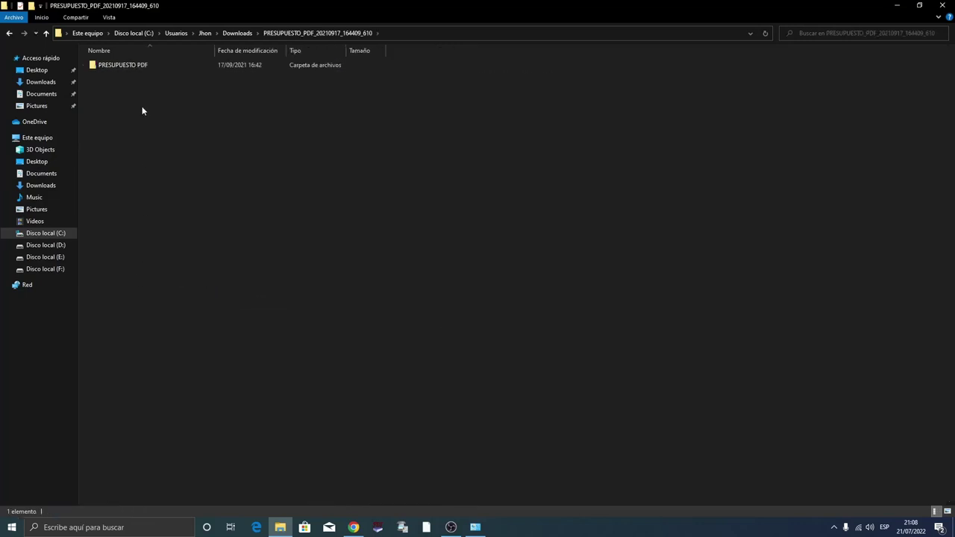
double_click(147, 64)
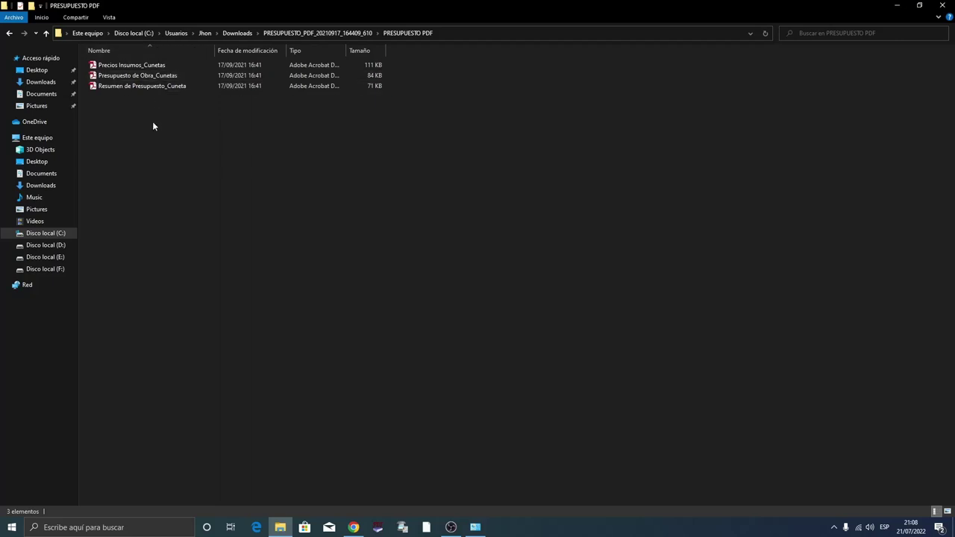
- Open Precios Insumos_Cunetas, examine its labour, material and equipment prices and the overall total, and close the document
double_click(130, 67)
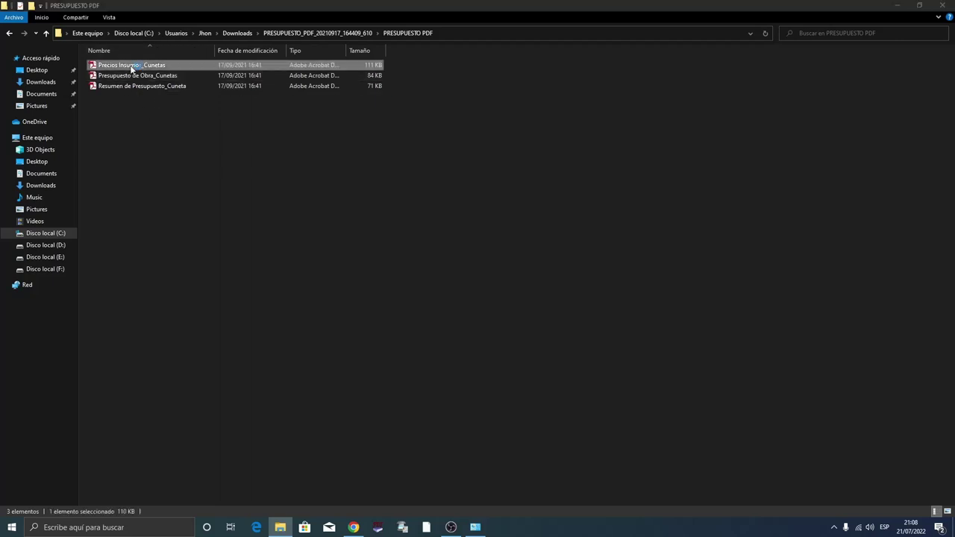
scroll(643, 228, "down", 5)
scroll(642, 224, "up", 3)
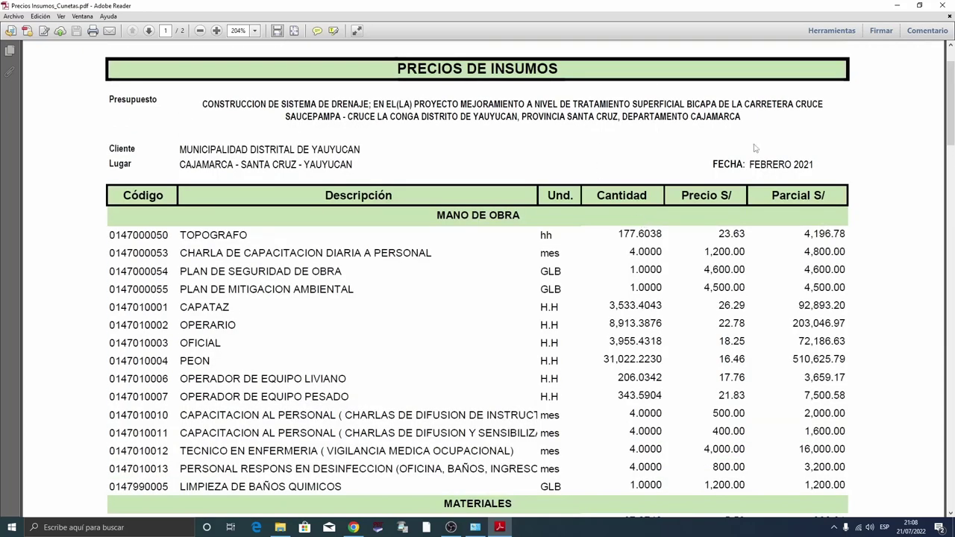
scroll(727, 221, "down", 1)
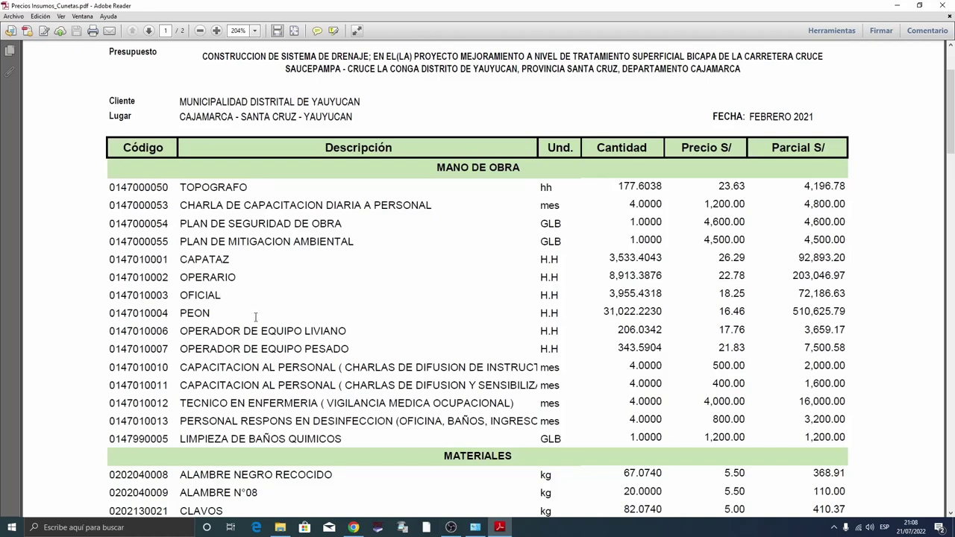
scroll(737, 276, "down", 3)
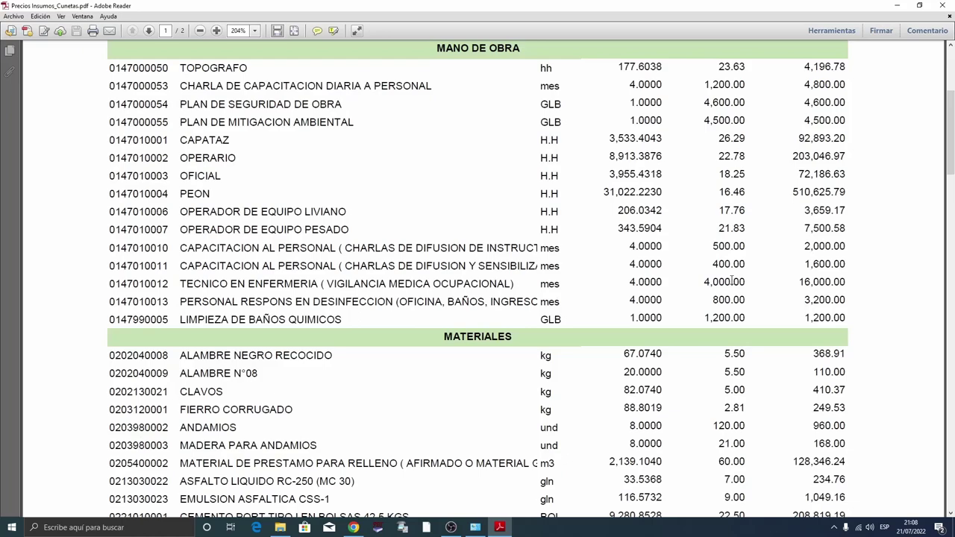
scroll(732, 280, "down", 4)
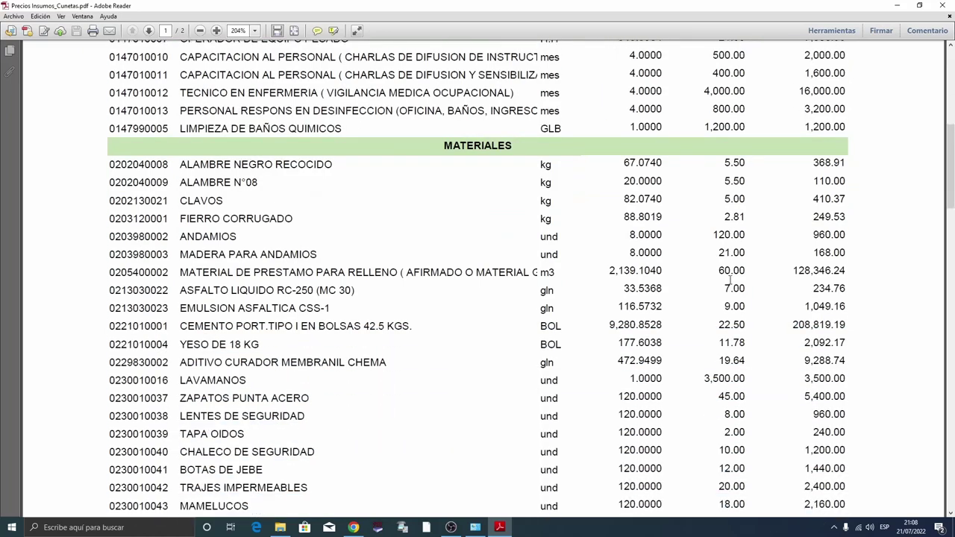
scroll(499, 217, "down", 12)
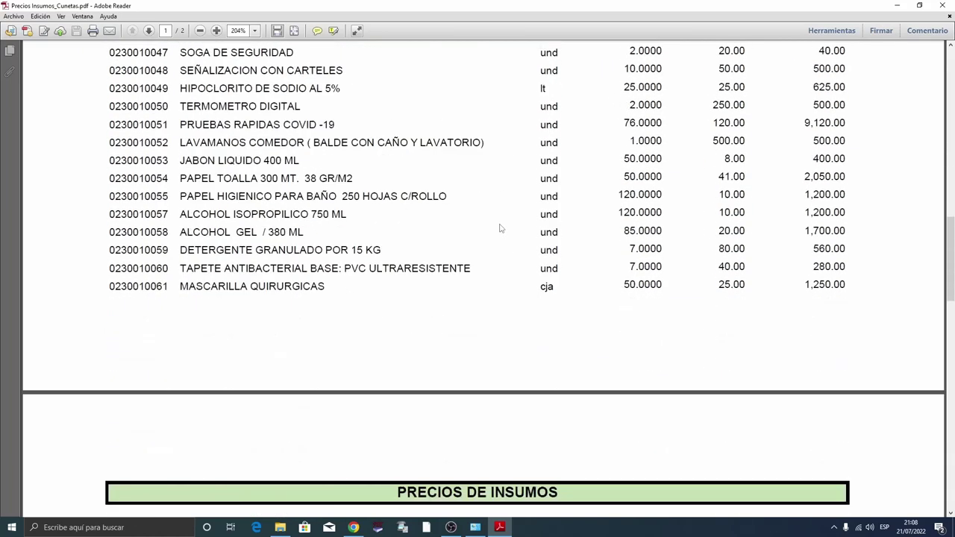
scroll(500, 229, "down", 7)
scroll(499, 229, "down", 2)
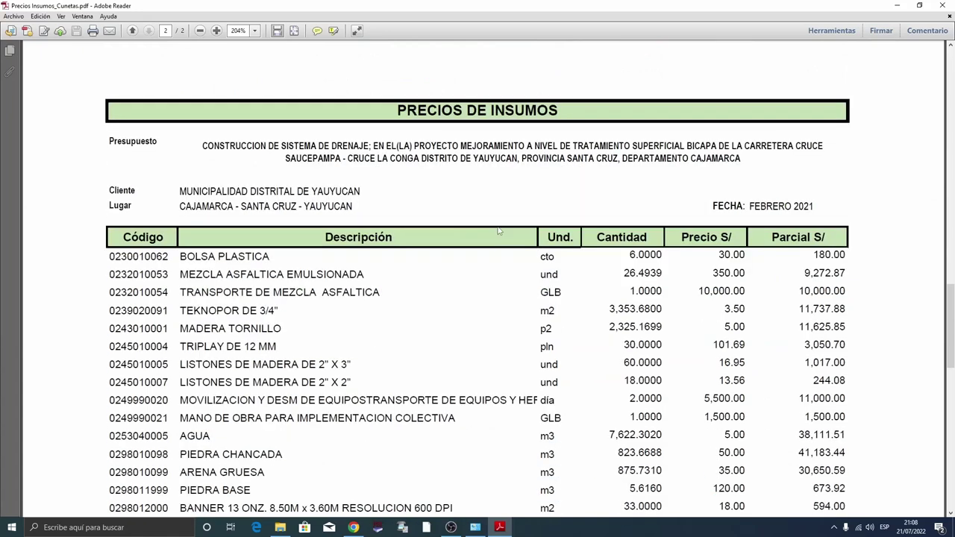
scroll(383, 261, "down", 10)
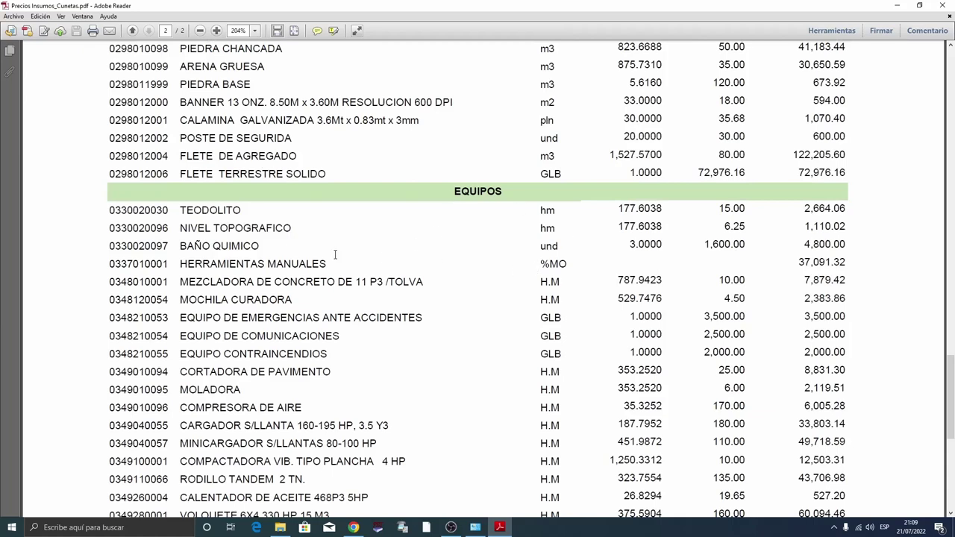
scroll(571, 264, "down", 5)
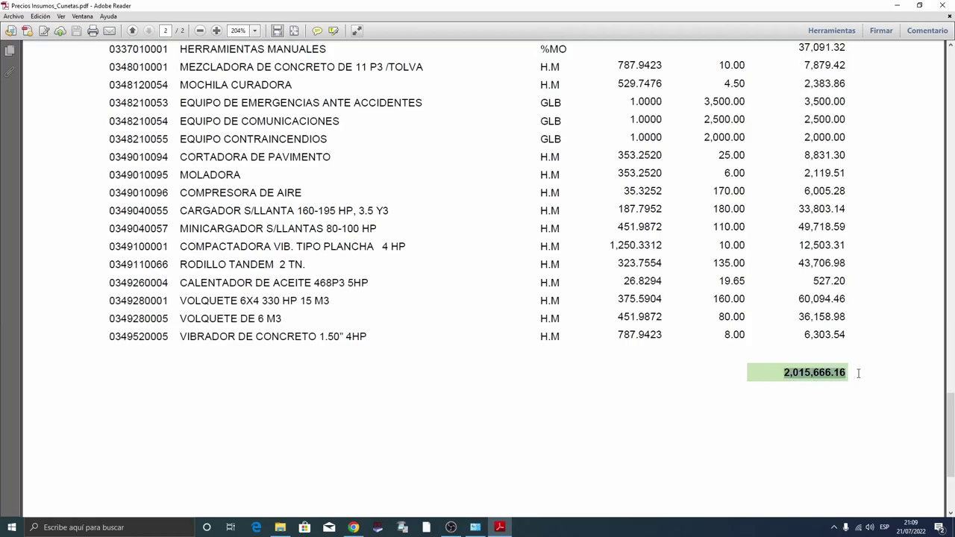
scroll(781, 375, "up", 15)
scroll(816, 385, "up", 20)
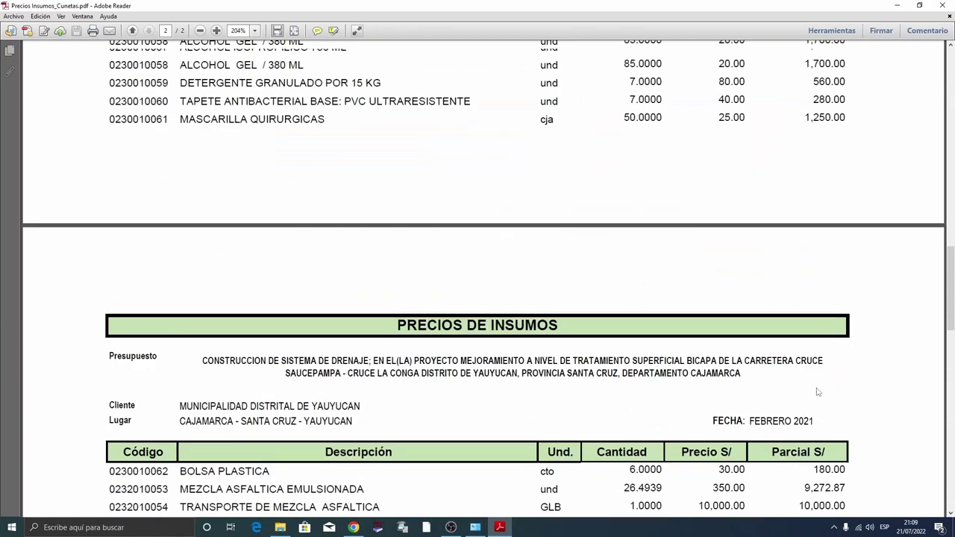
scroll(816, 395, "up", 8)
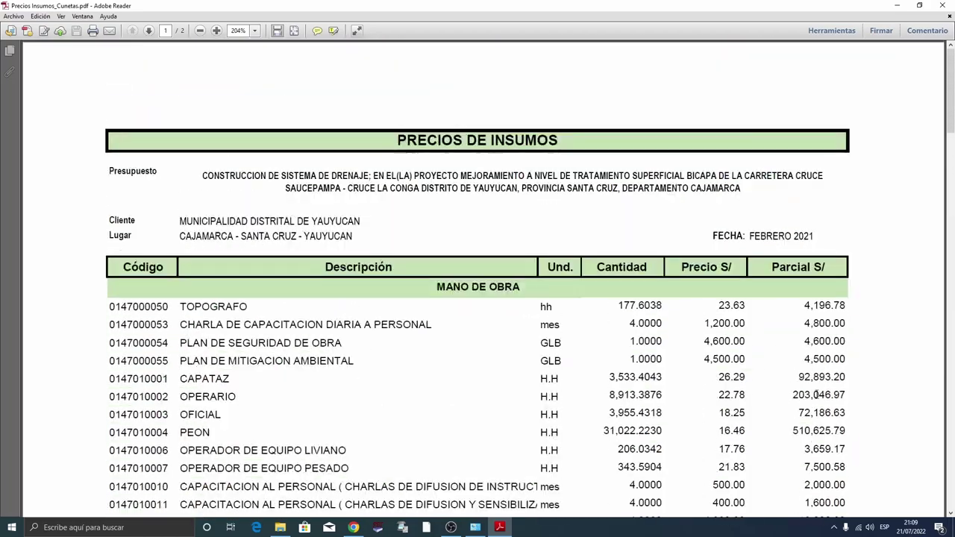
left_click(943, 5)
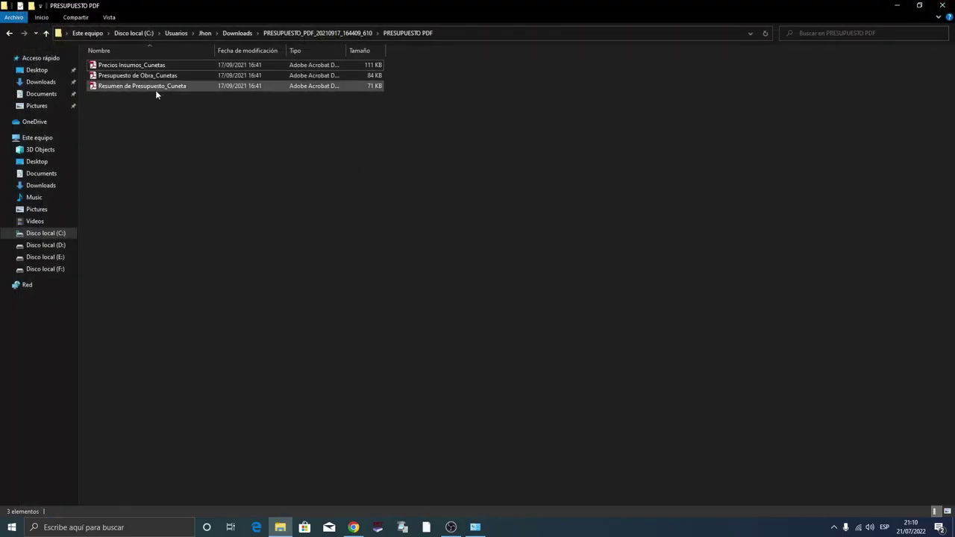
- Open Resumen de Presupuesto_Cuneta, review the direct cost breakdown and the total investment amount, and close the document
double_click(181, 90)
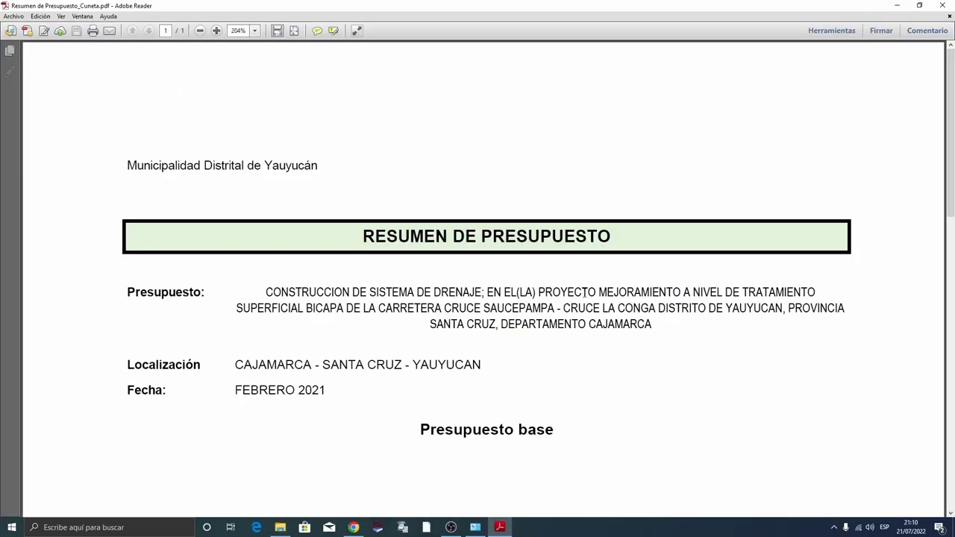
scroll(590, 301, "down", 2)
scroll(590, 301, "down", 15)
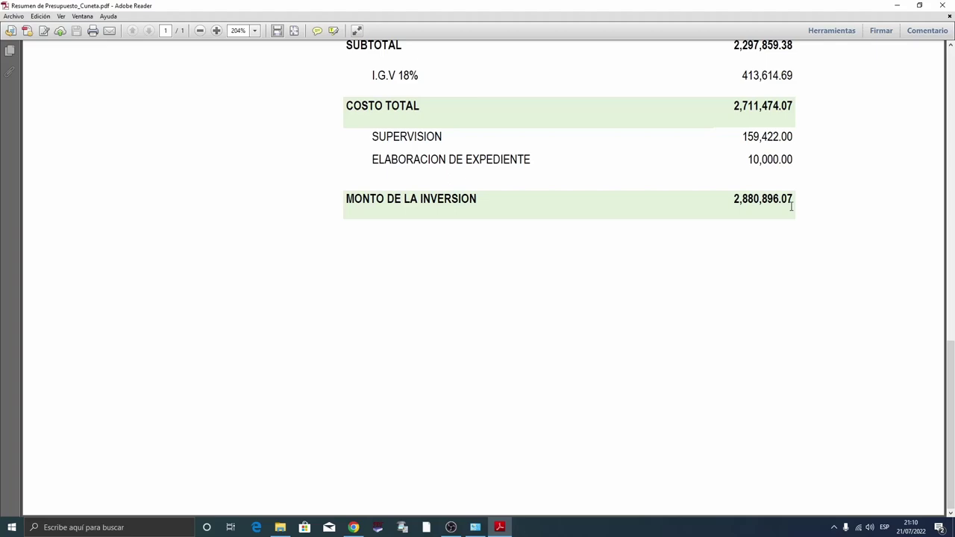
scroll(842, 336, "up", 8)
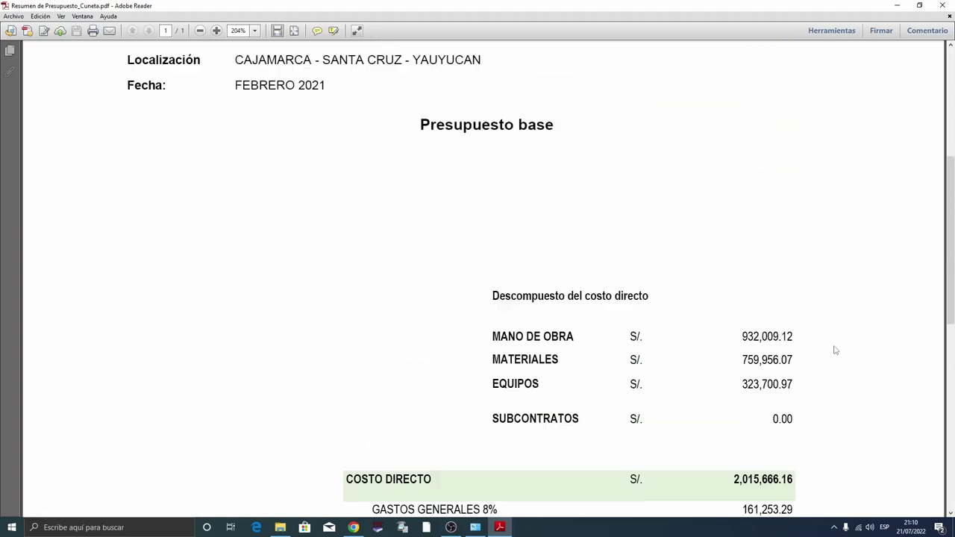
left_click(942, 5)
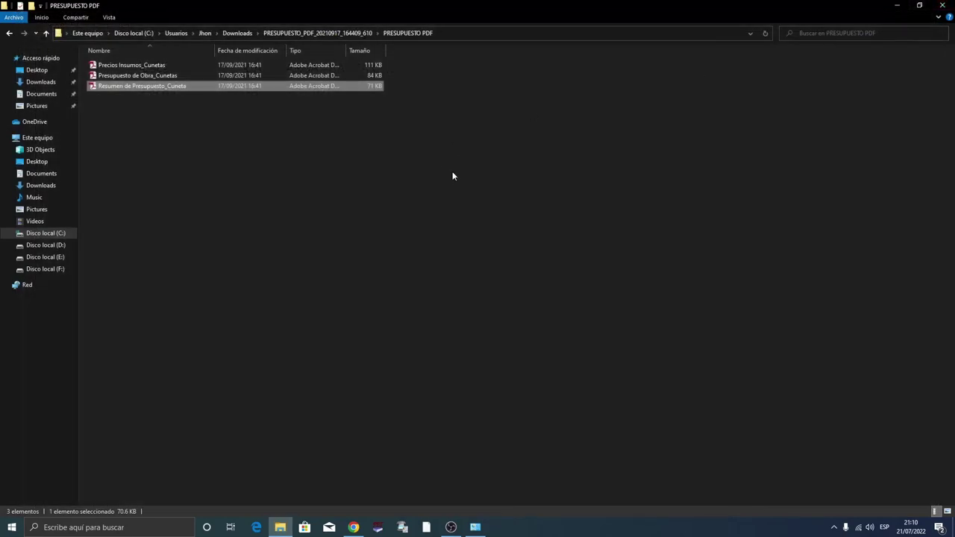
- Close the extracted files' folder and return in Chrome from the technical file to the SEACE selection procedure search form
left_click(942, 5)
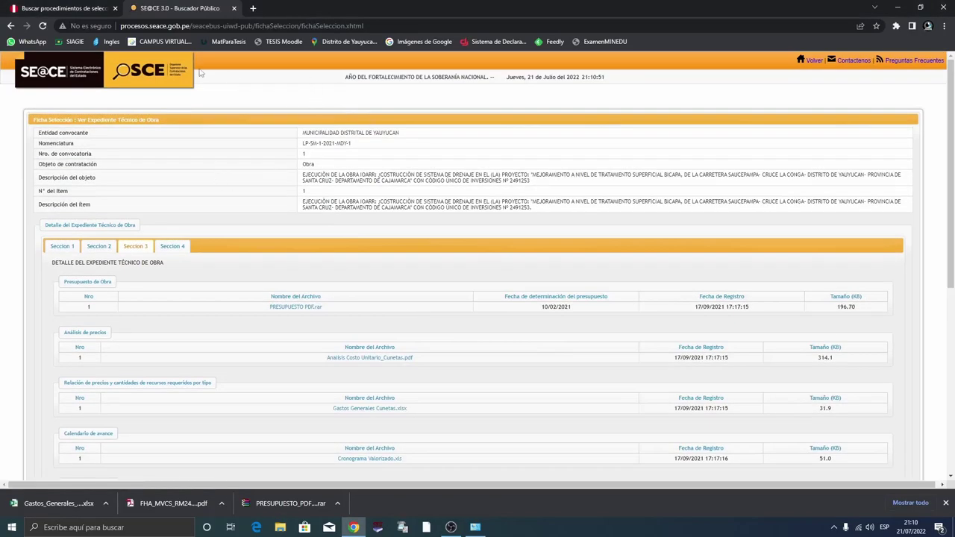
left_click(11, 26)
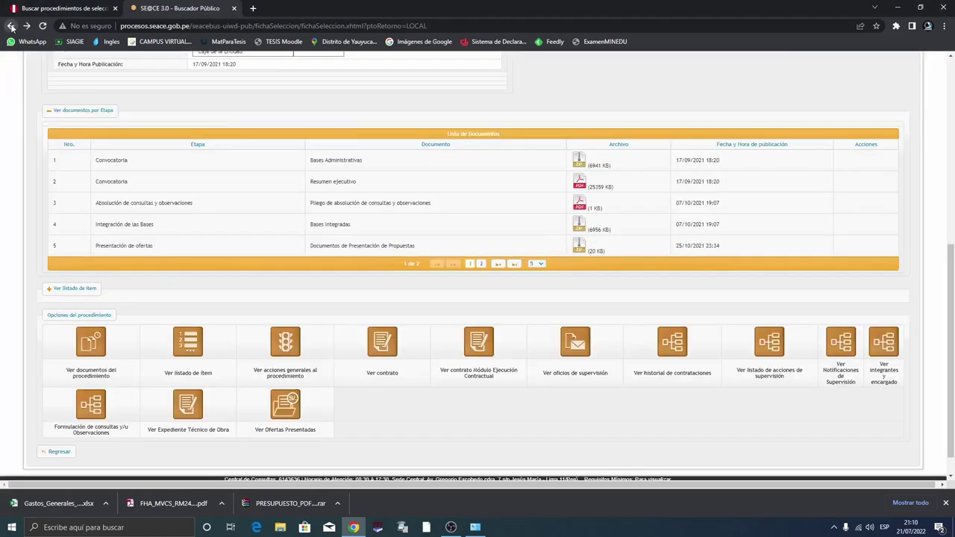
left_click(11, 26)
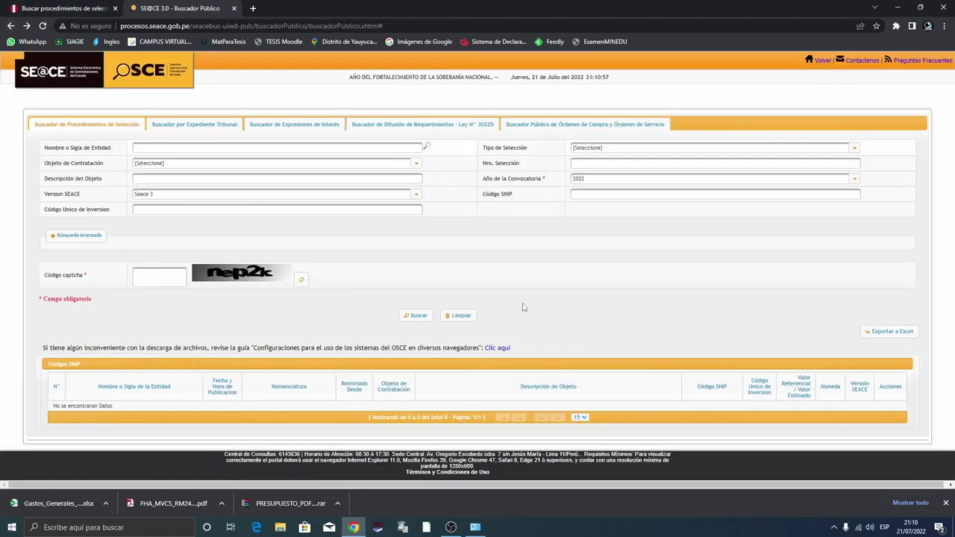
left_click(396, 25)
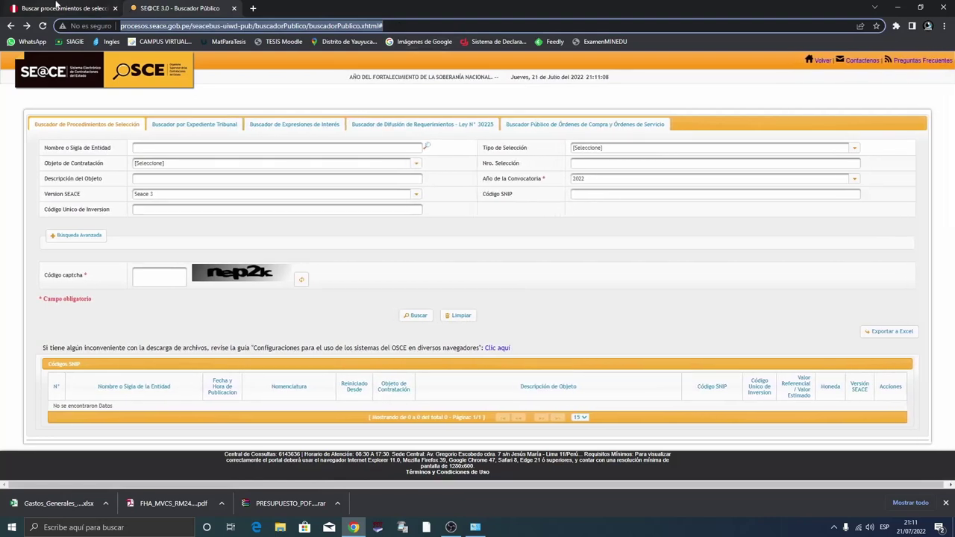
mouse_move(65, 8)
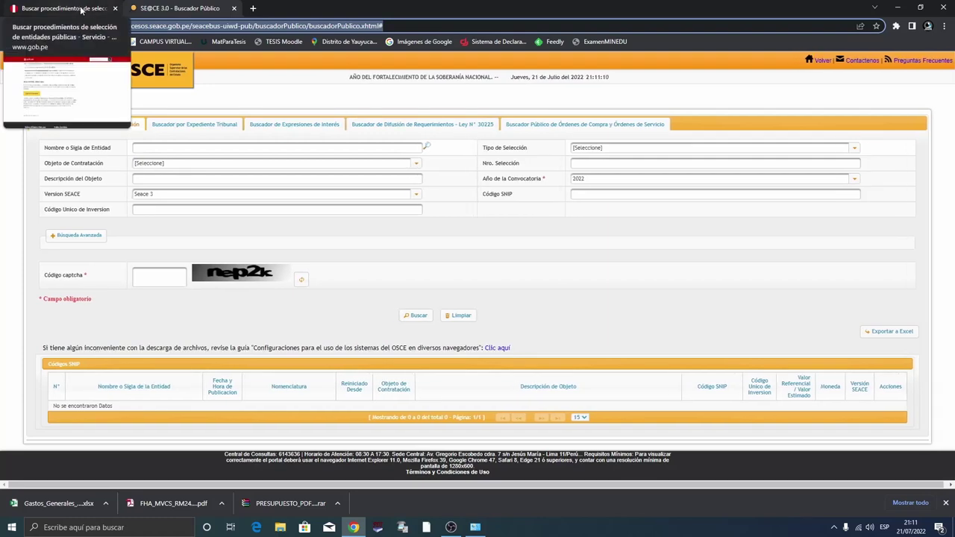
left_click(80, 9)
left_click(170, 9)
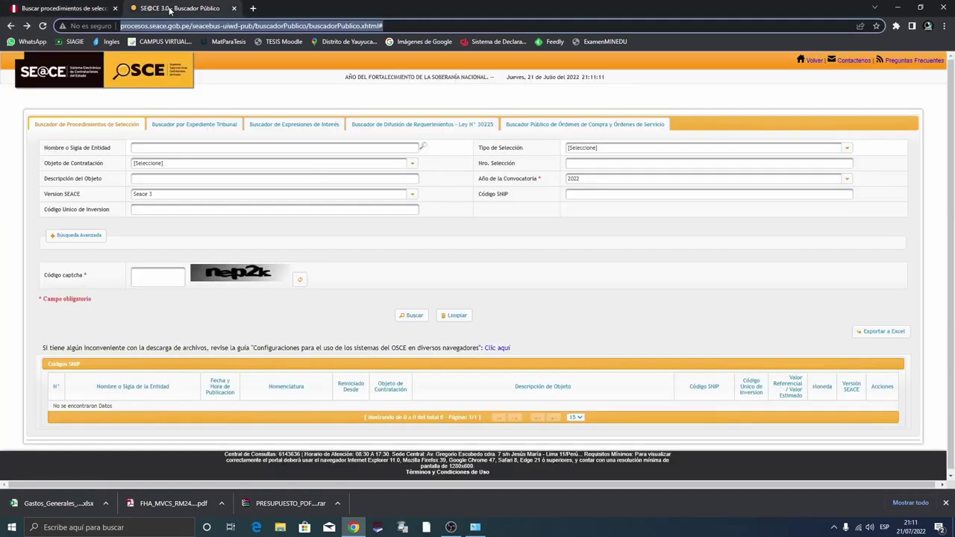